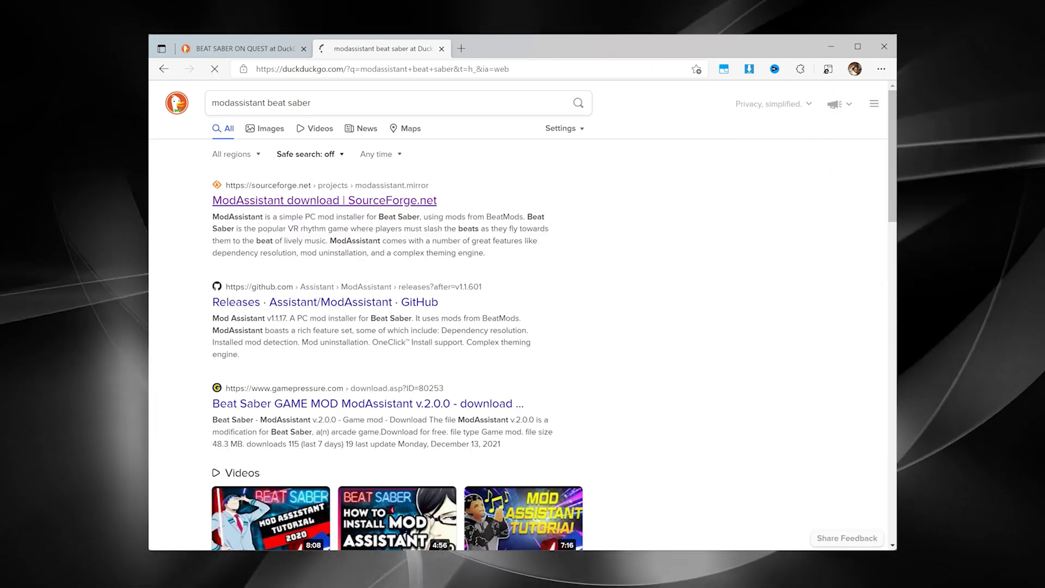
Open the ModAssistant GitHub releases page and scroll down to version v1.1.26.
click(326, 302)
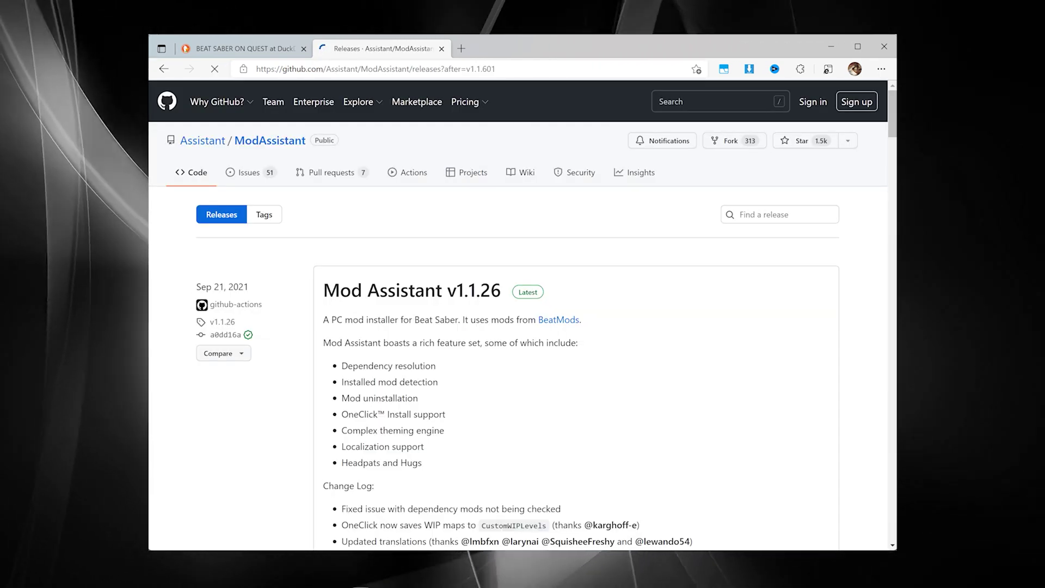
scroll(522, 315, down, 8)
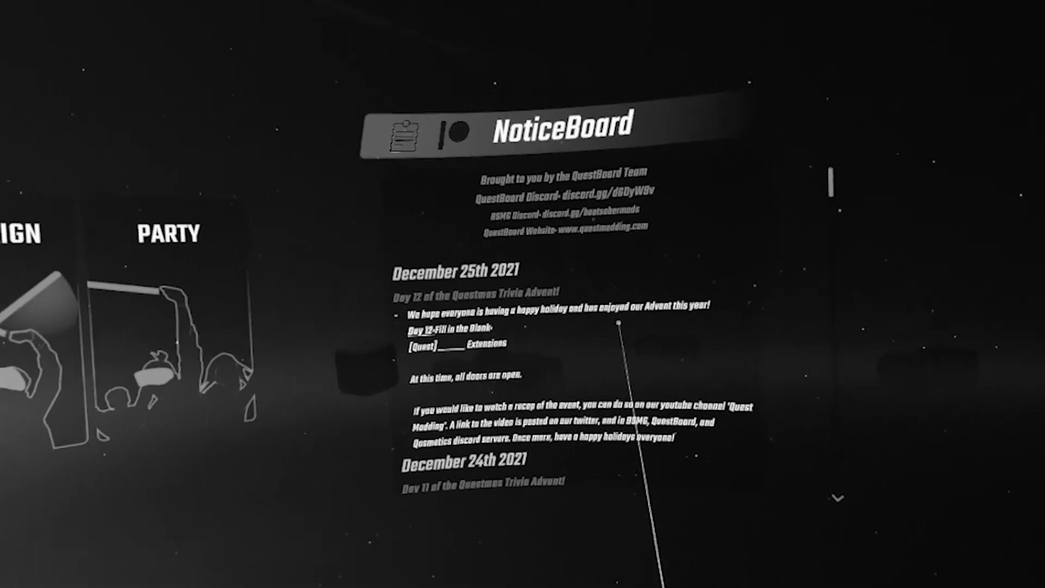
Page through the older NoticeBoard announcements, then open Solo and scroll its song list.
click(730, 446)
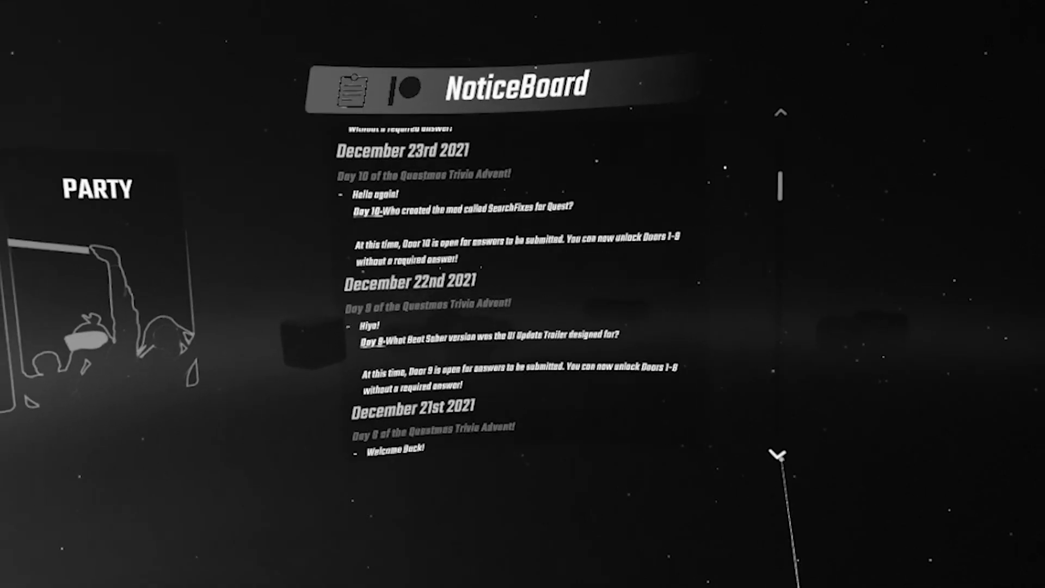
click(777, 454)
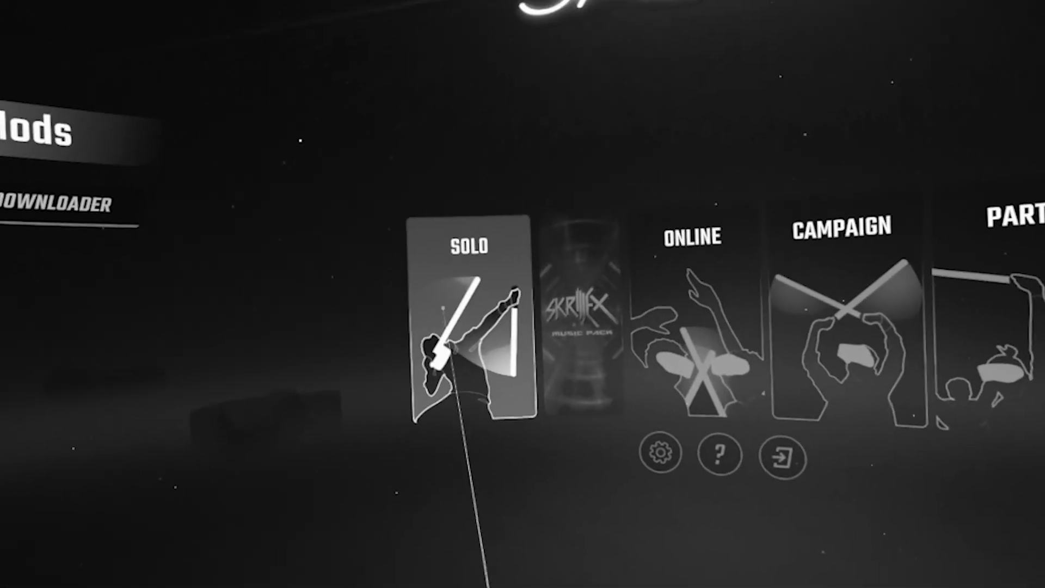
click(479, 376)
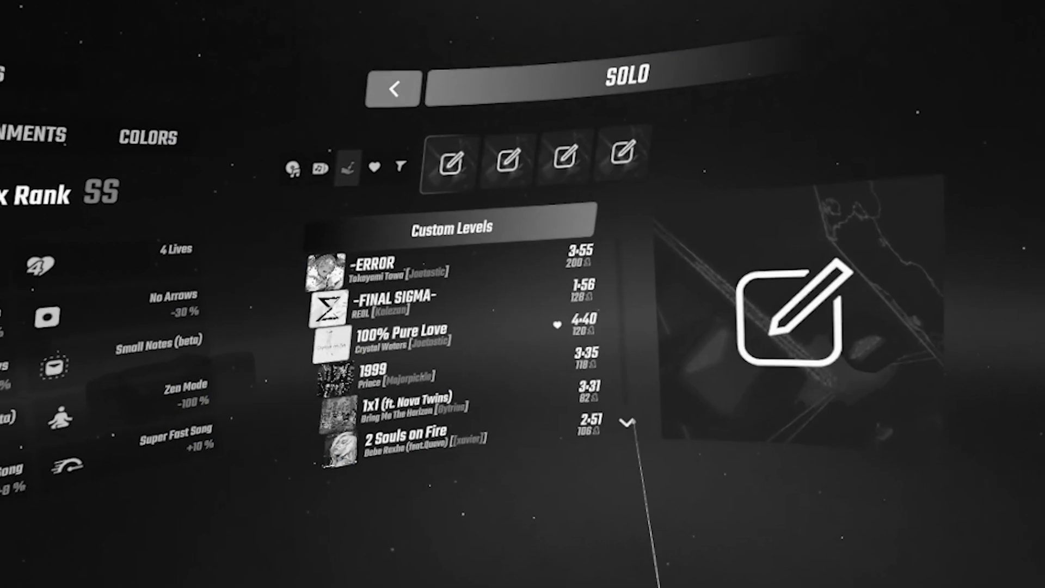
scroll(626, 419, down, 15)
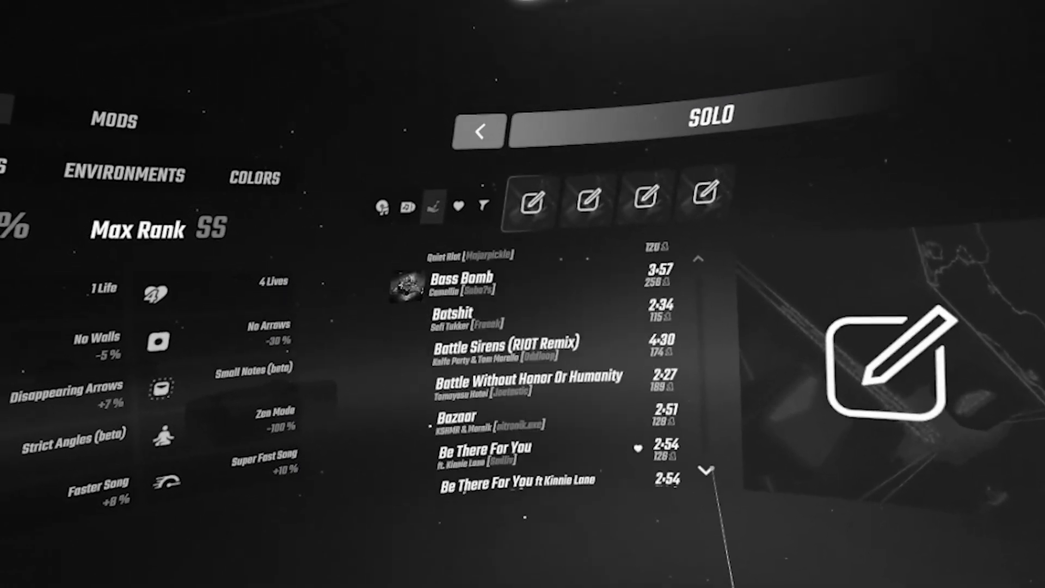
scroll(734, 478, down, 6)
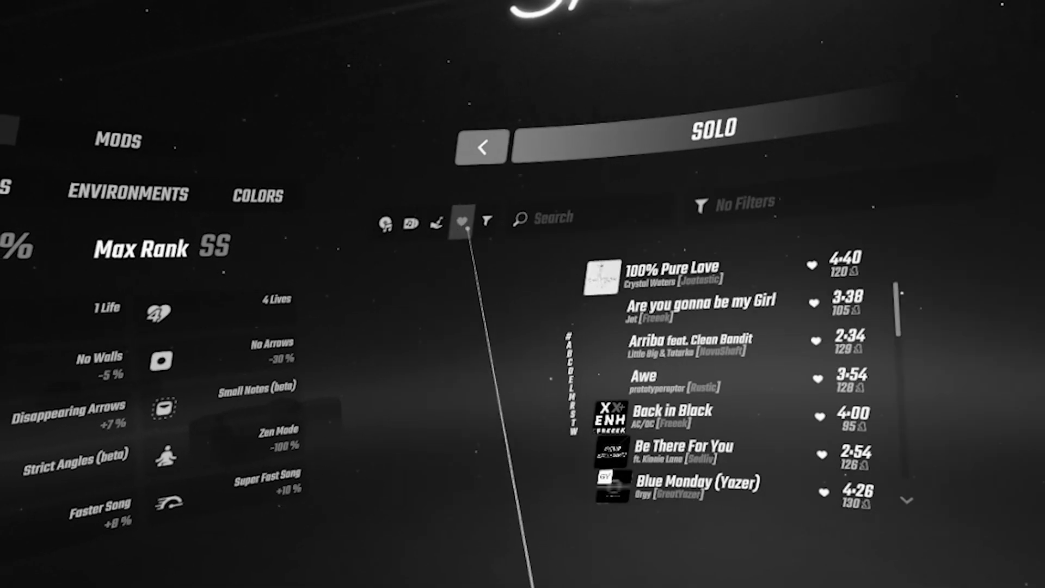
Switch between the All Songs, Favorites, Custom Levels and Curator Recommended lists.
click(487, 221)
click(462, 222)
click(437, 223)
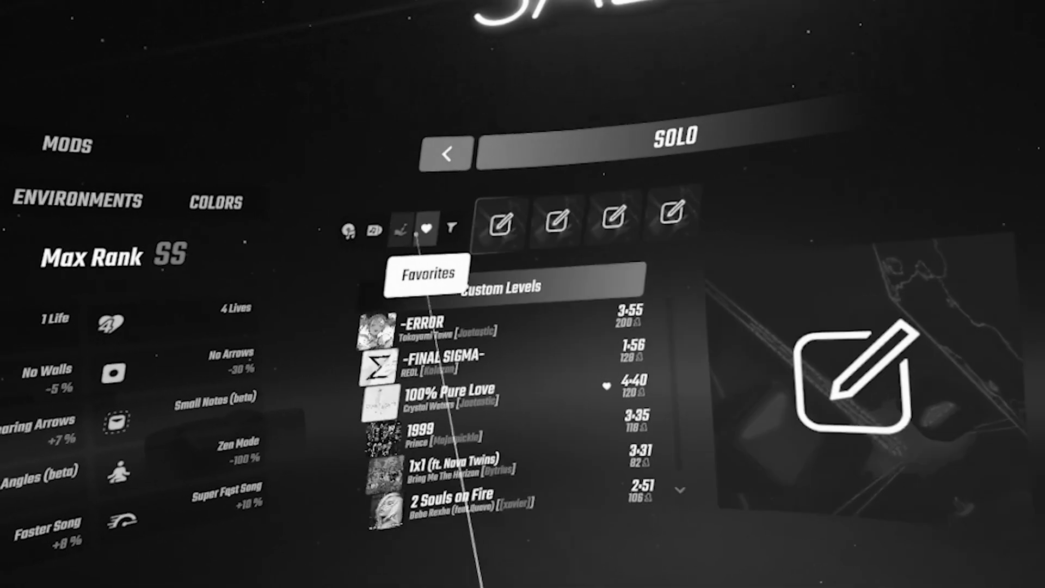
click(556, 223)
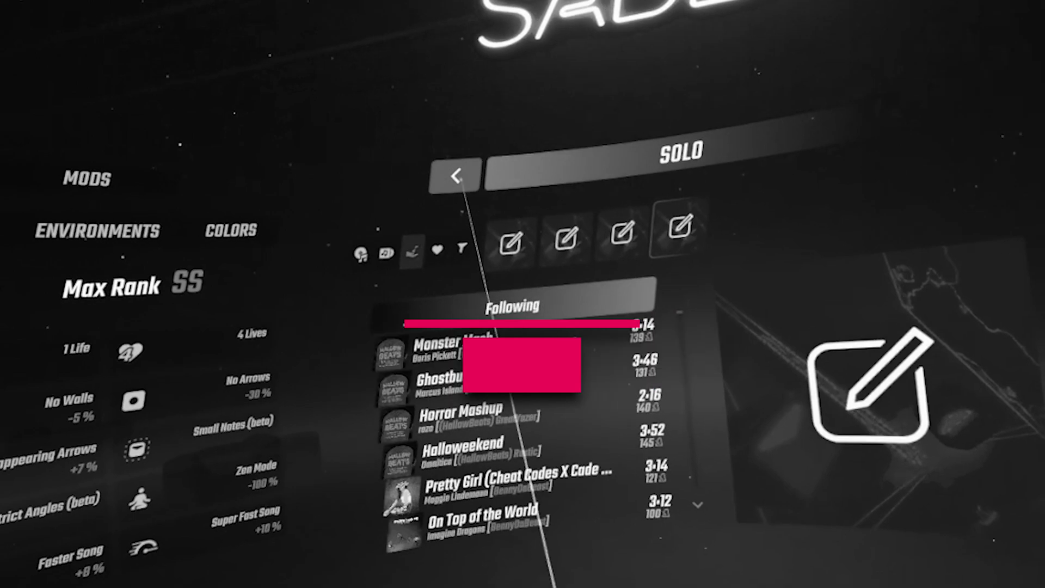
From the main menu open SongDownloader, set its Service to BeastSaber, and scroll the songs.
click(456, 176)
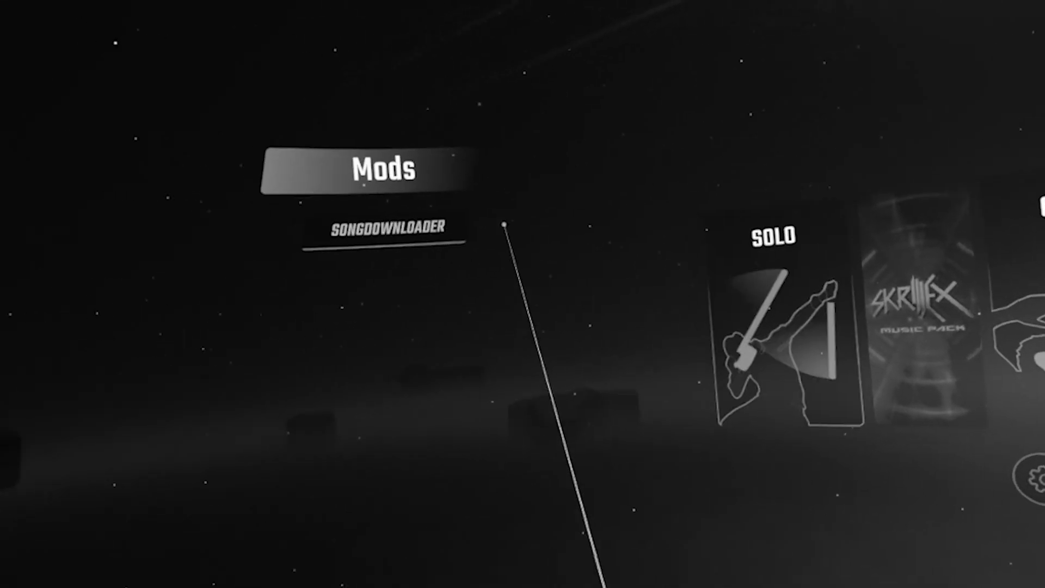
click(419, 230)
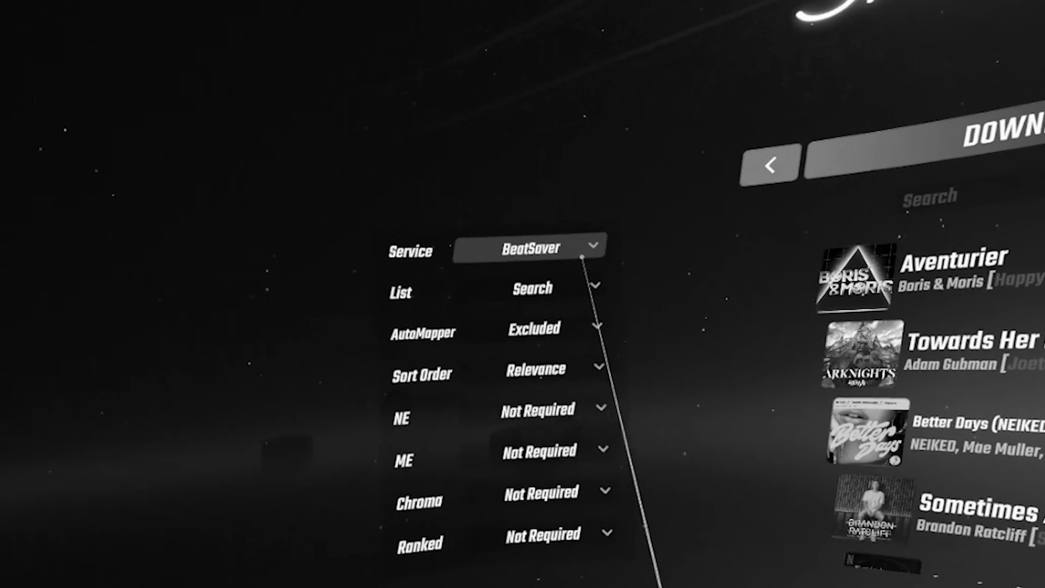
click(567, 240)
click(581, 246)
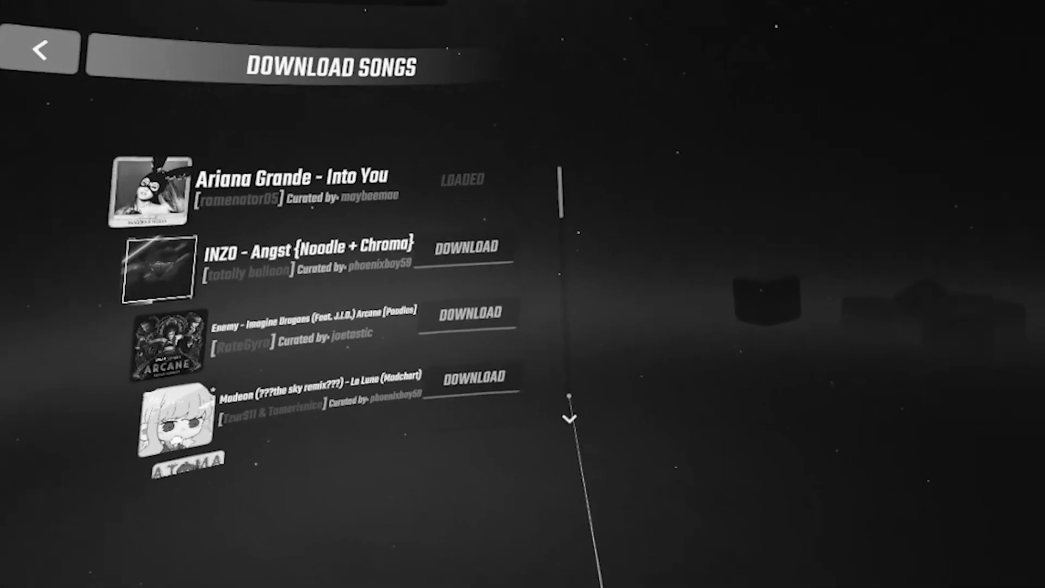
scroll(569, 396, down, 8)
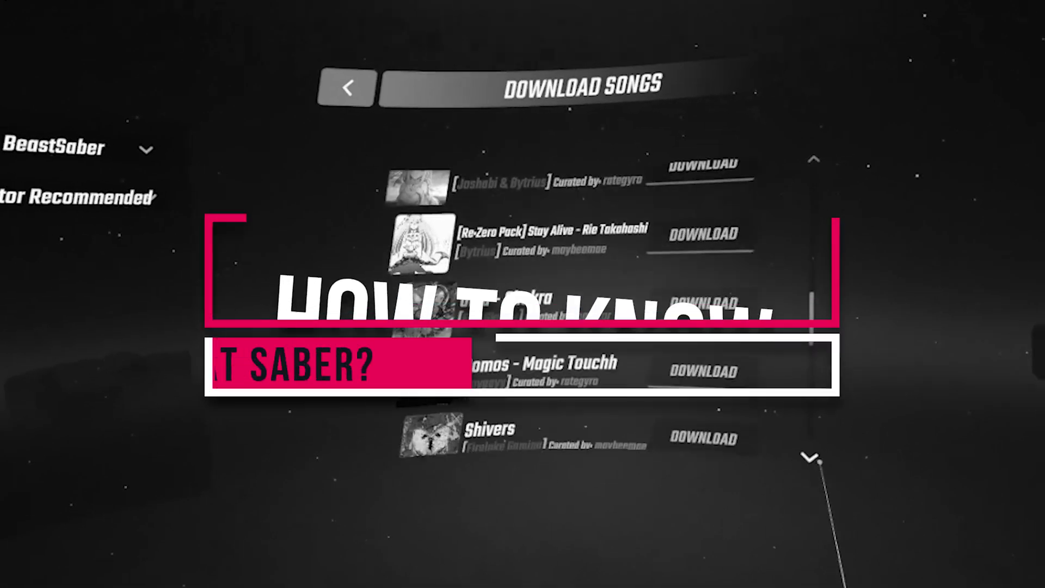
Browse the OST Vol. 1 and Skrillex packs, then scroll further down the Custom Levels list.
scroll(819, 462, down, 1)
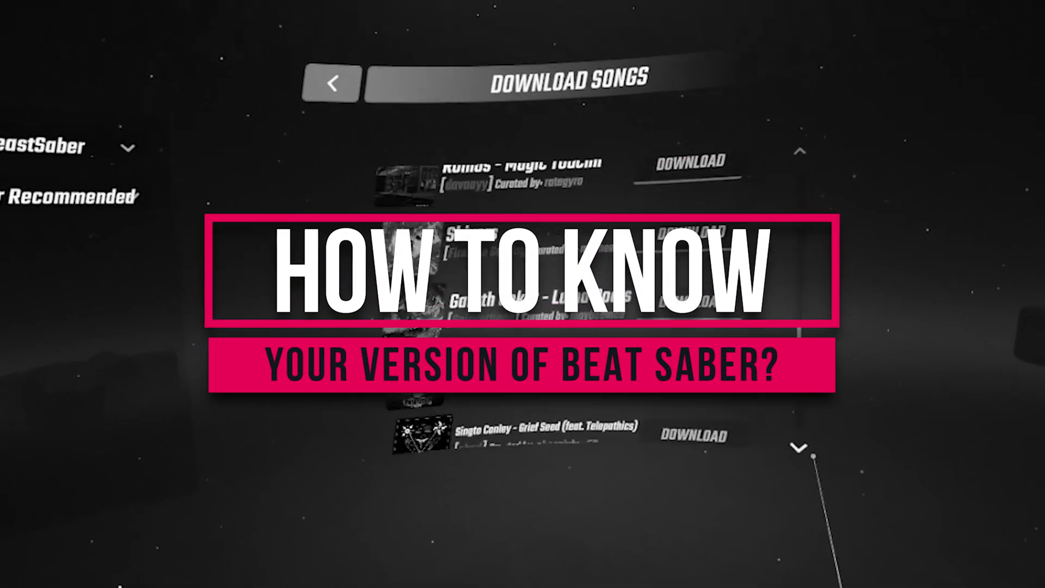
scroll(812, 459, down, 4)
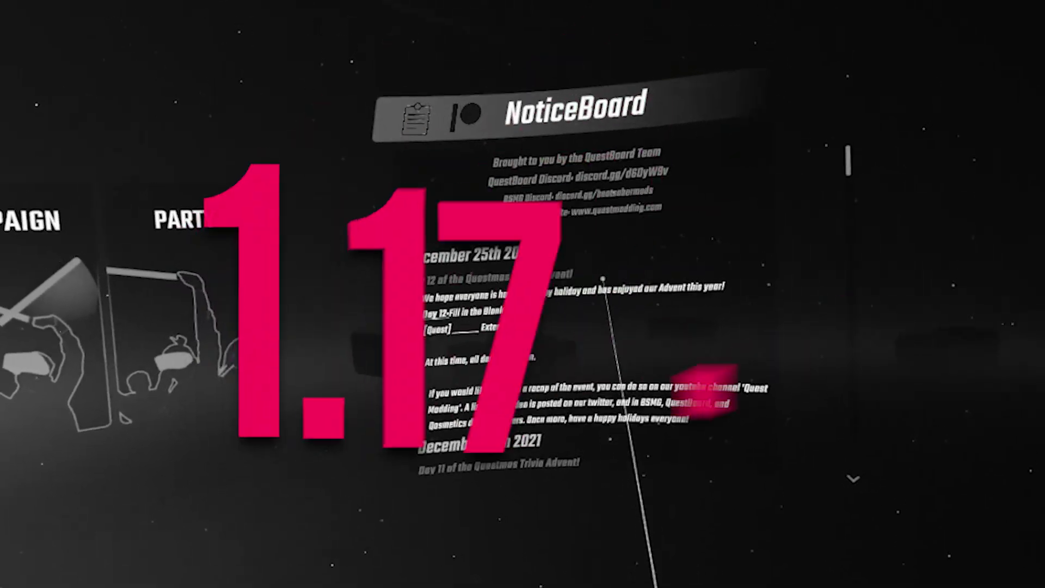
scroll(747, 443, down, 10)
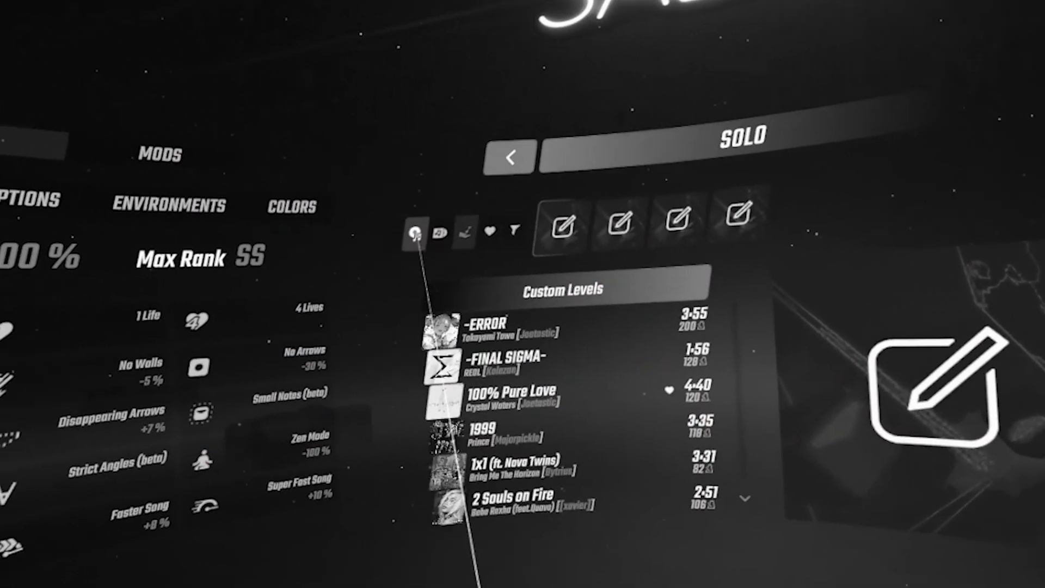
click(440, 233)
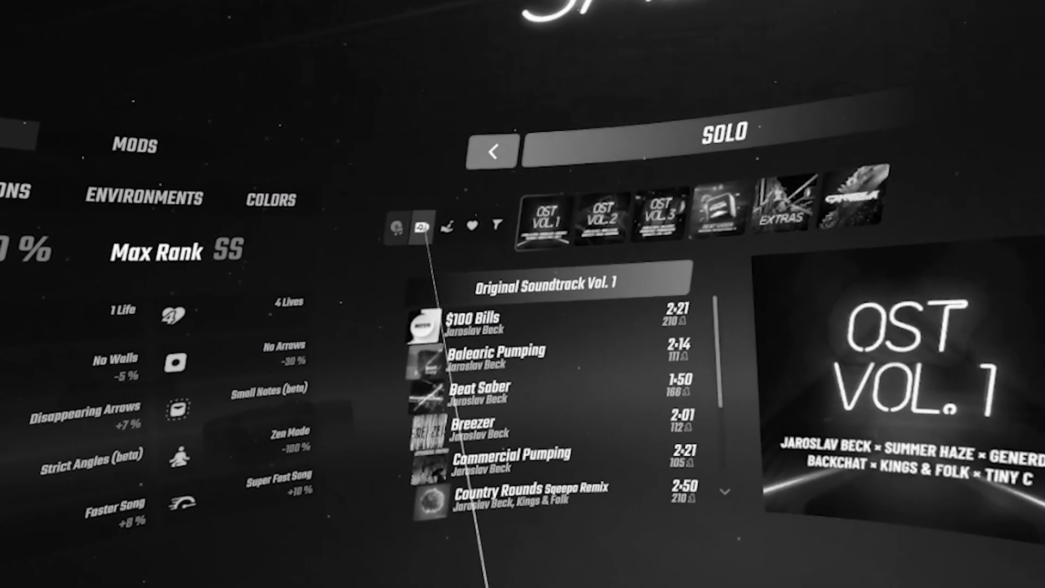
click(451, 227)
click(323, 218)
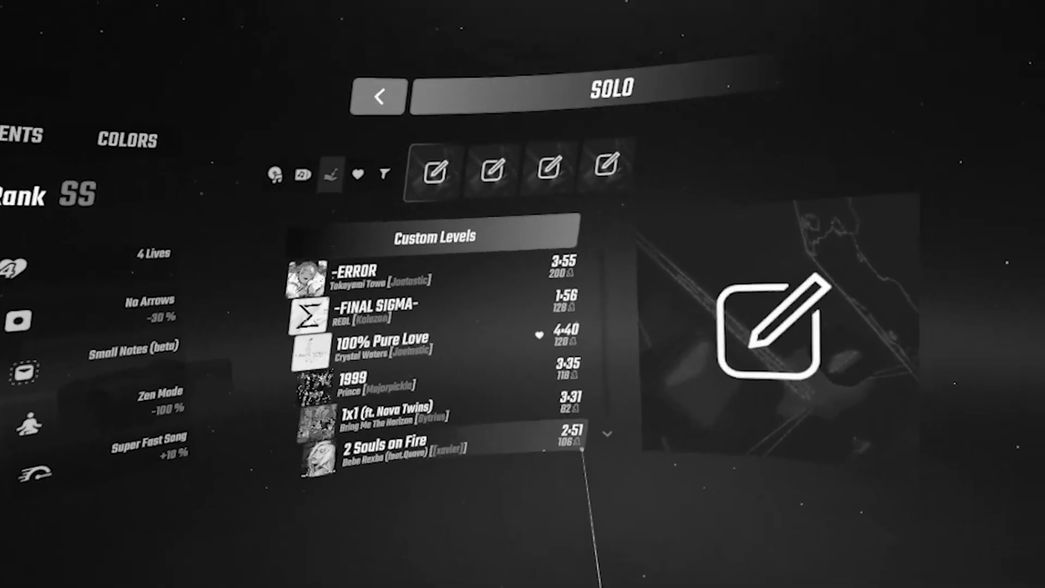
click(659, 420)
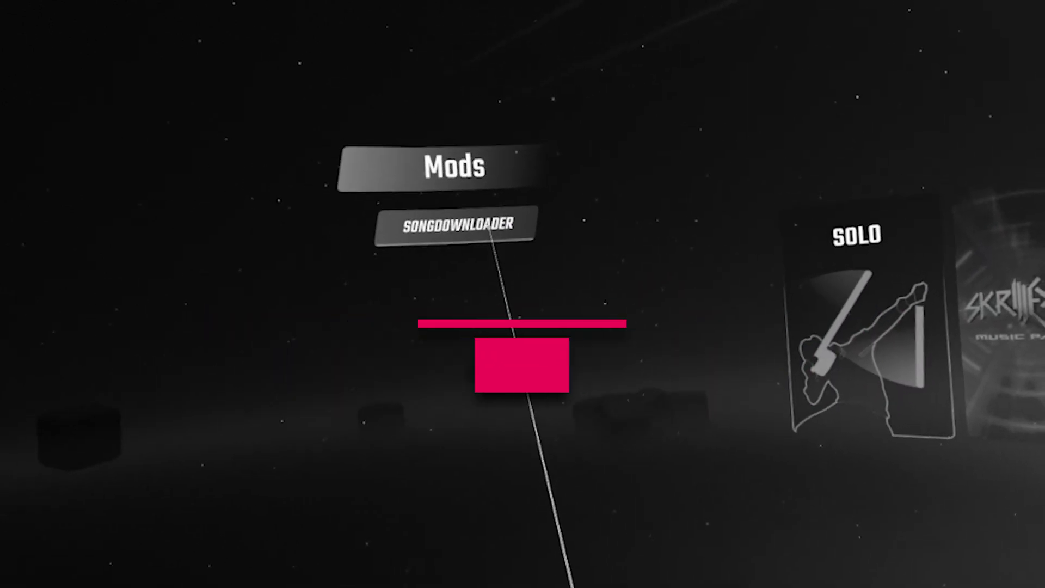
Reopen the song downloader with BeastSaber as source, scroll its songs, then return to the main menu.
click(204, 249)
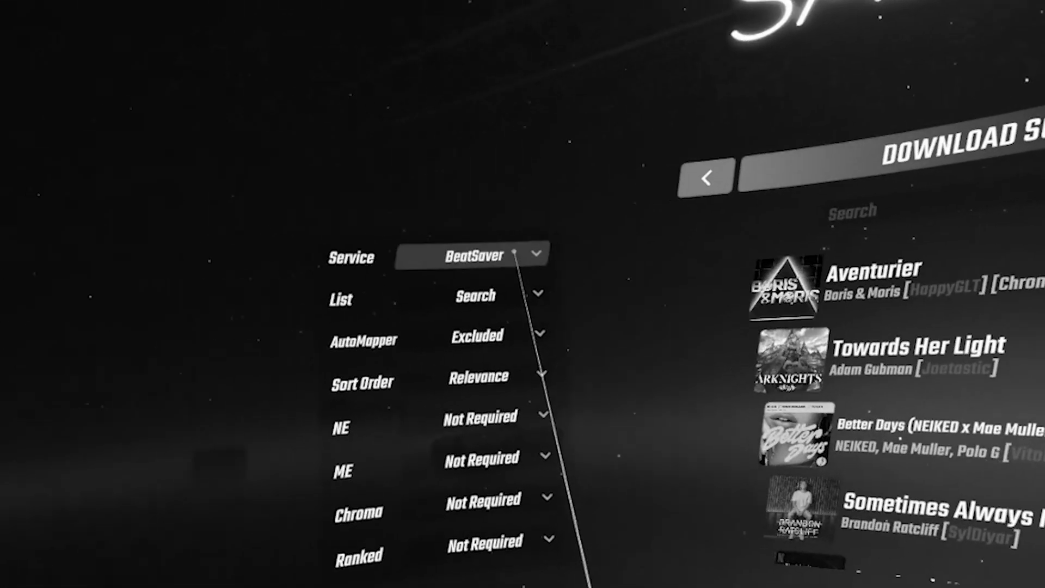
click(587, 245)
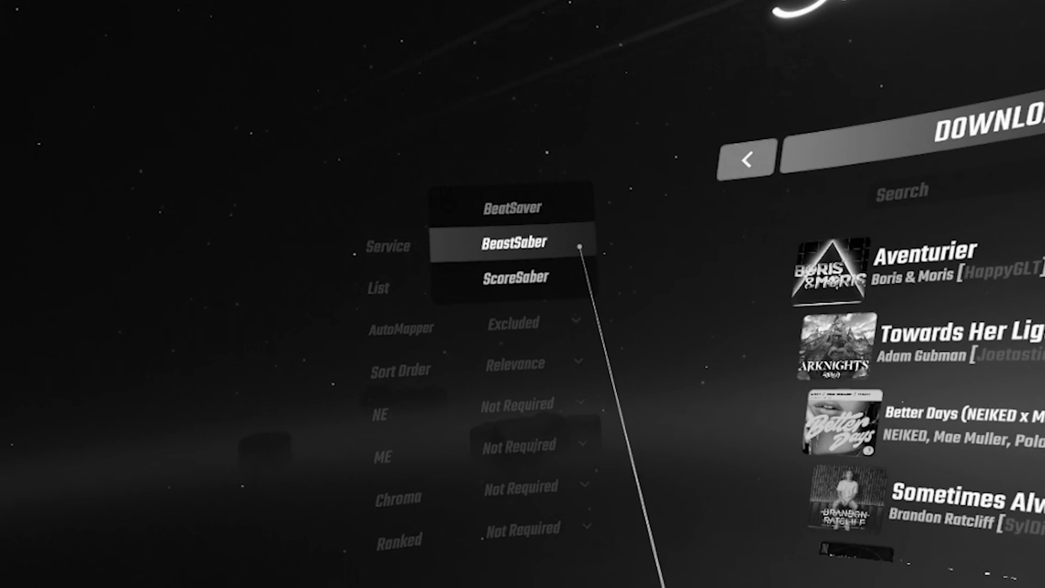
click(547, 245)
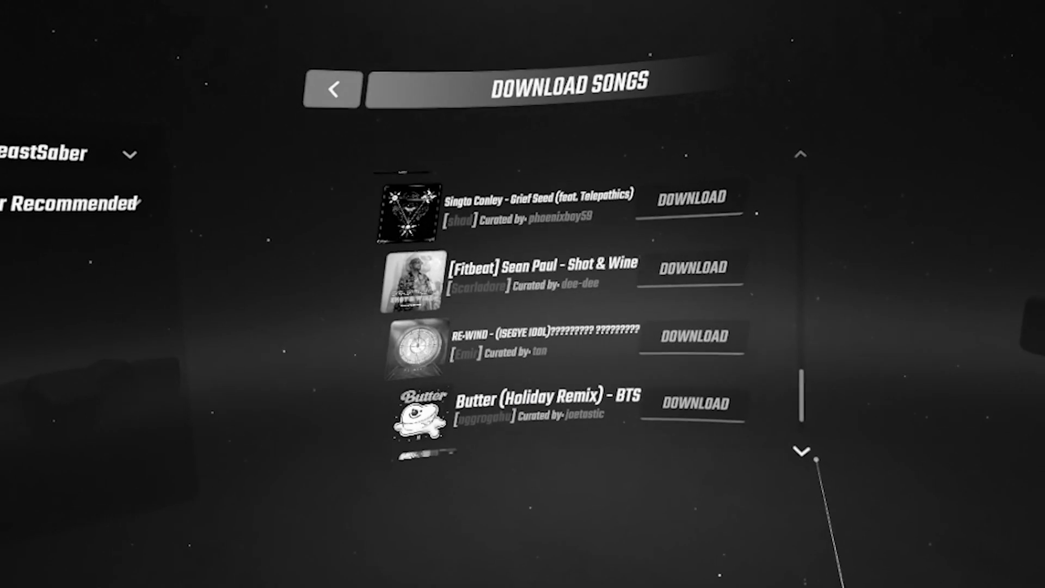
scroll(813, 463, down, 1)
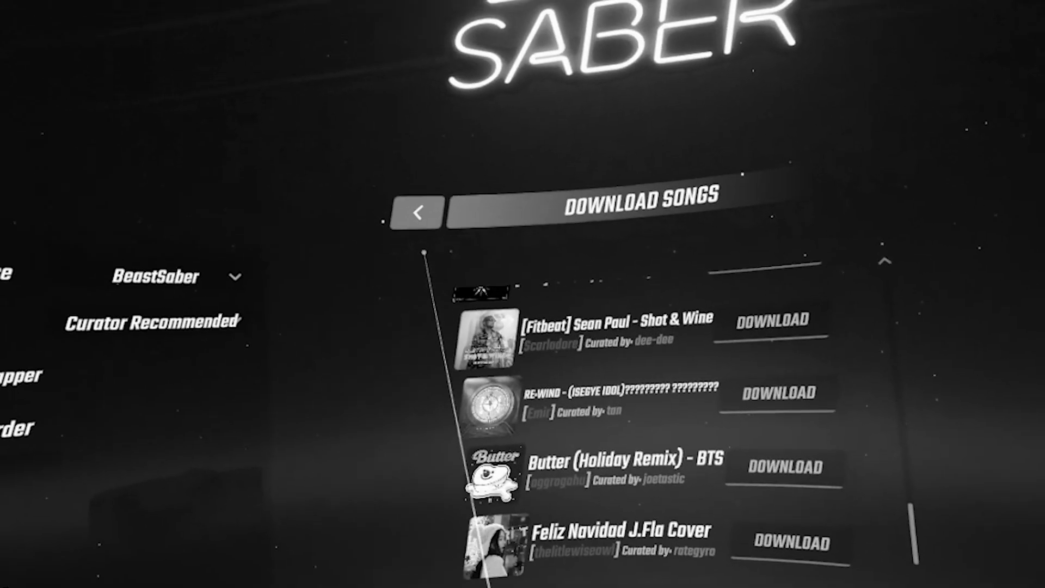
click(370, 226)
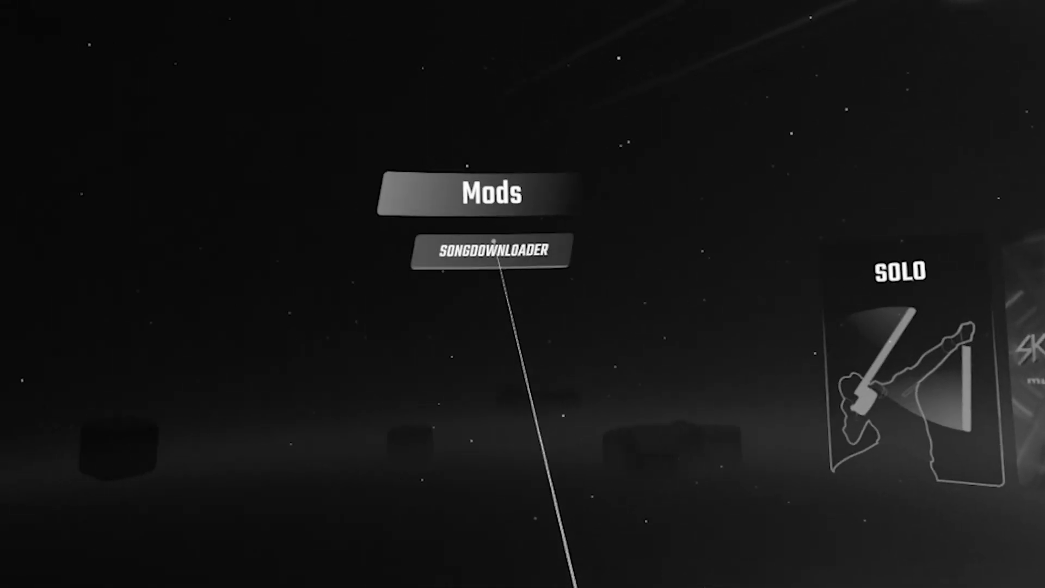
Open SongDownloader from the Mods panel on the left of the main menu.
click(180, 244)
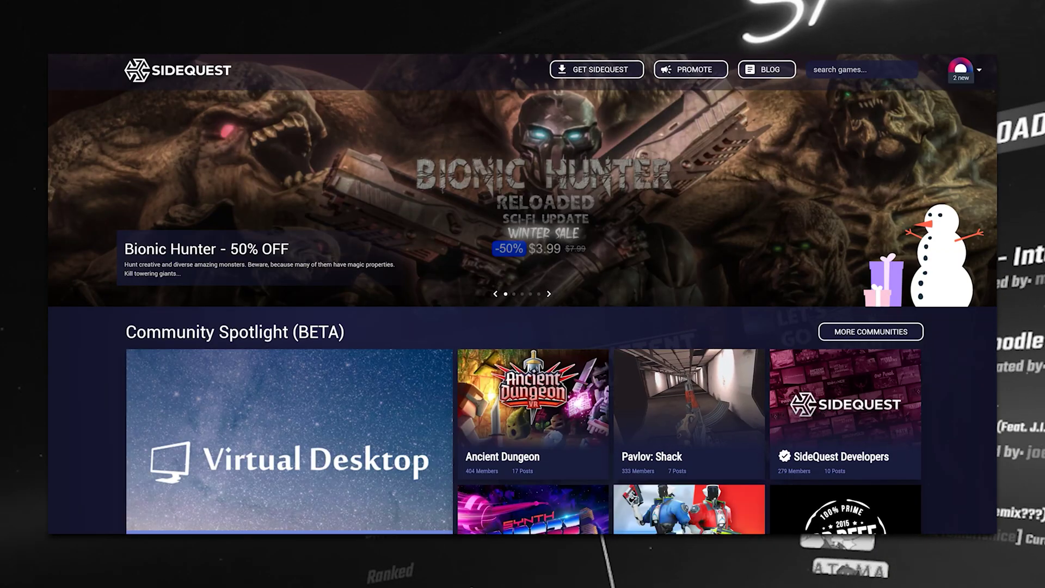
Scroll the SideQuest homepage past Community Spotlight to the Game & Apps grid.
scroll(523, 294, down, 8)
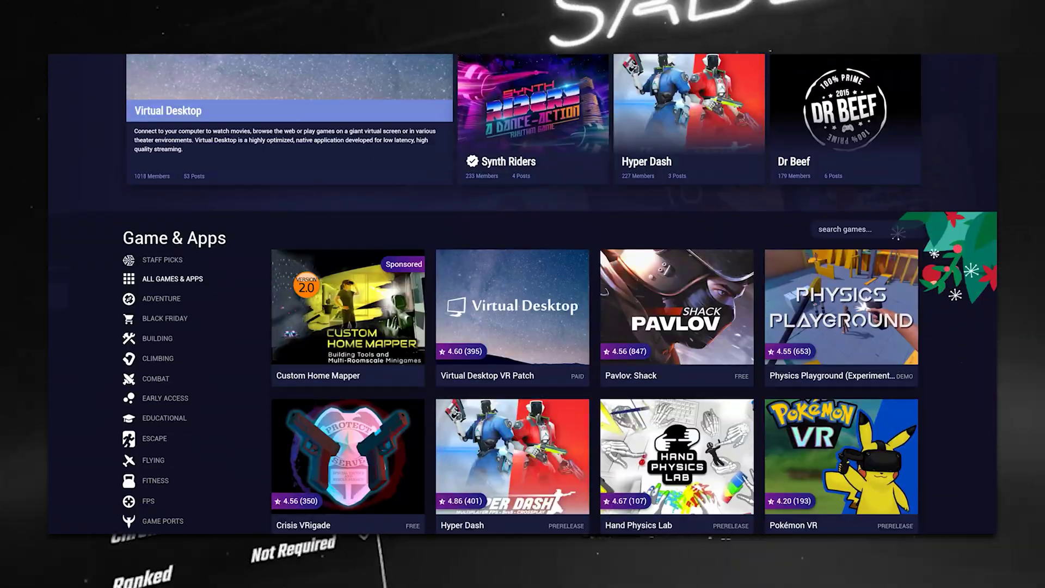
scroll(522, 294, down, 8)
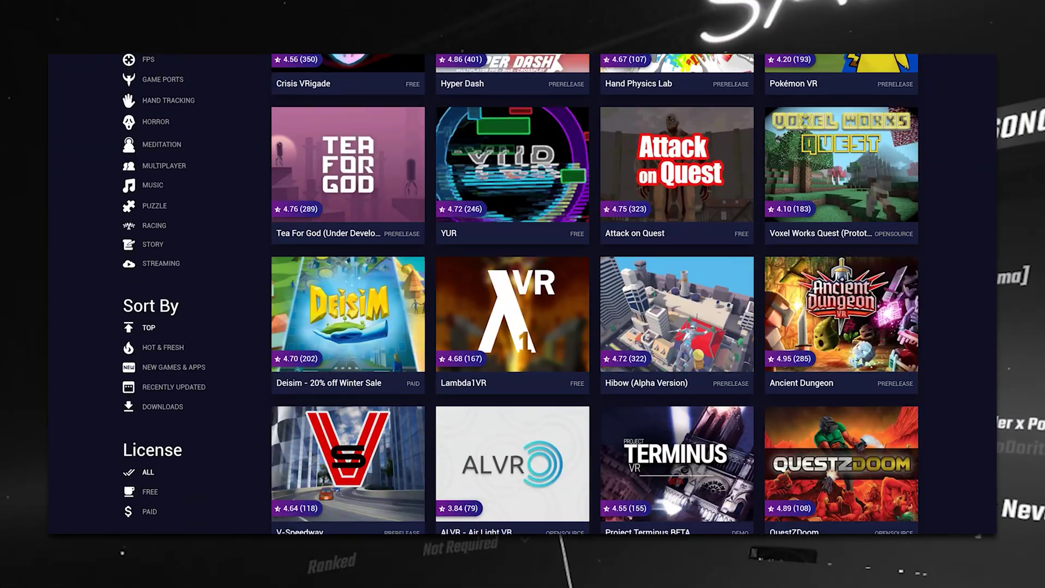
scroll(523, 294, down, 1)
scroll(523, 294, up, 5)
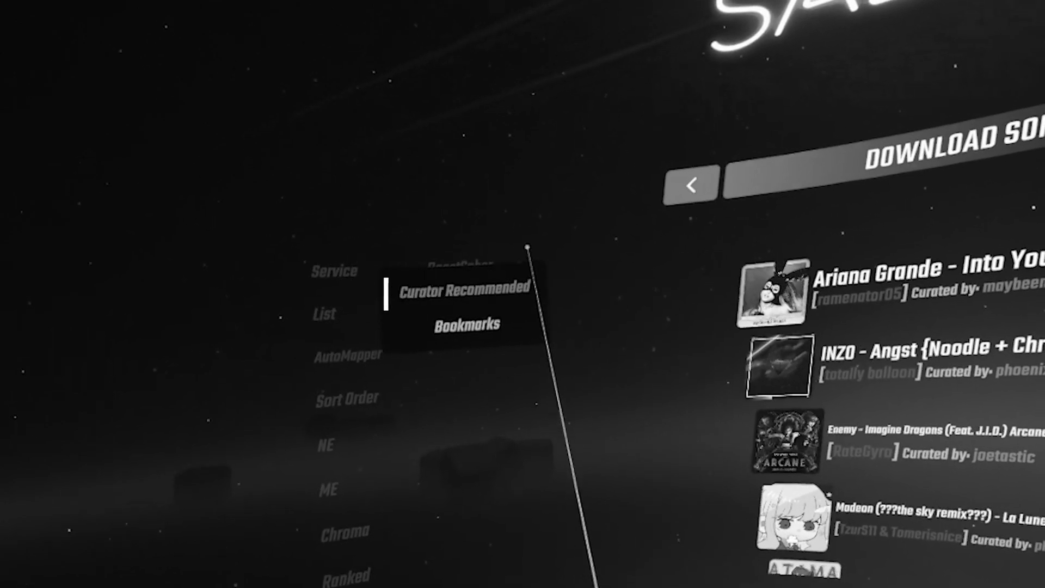
Set the downloader's Service to BeatSaver and begin typing the search term 'ever'.
click(527, 248)
click(520, 240)
click(490, 255)
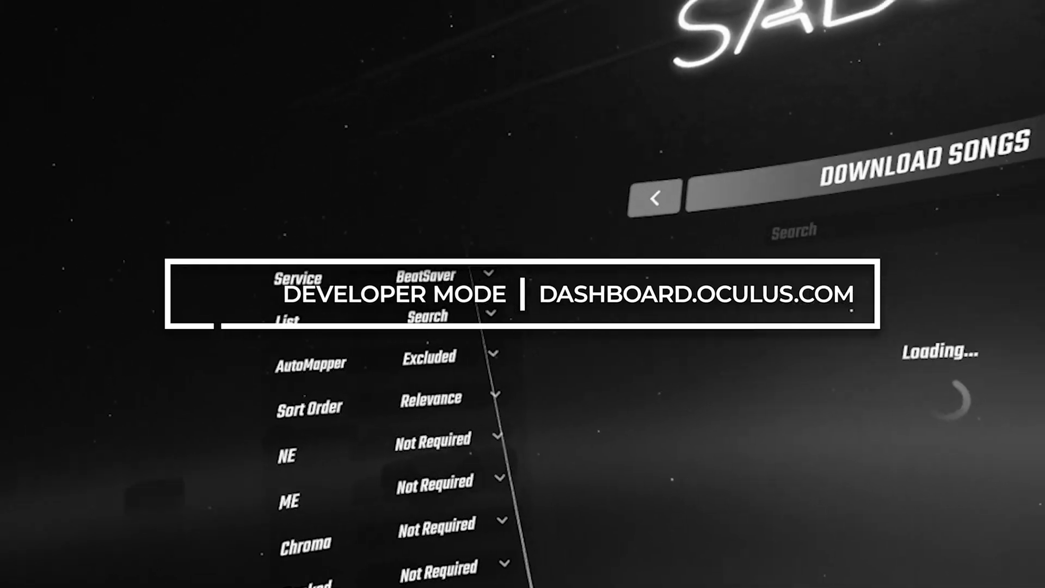
click(795, 231)
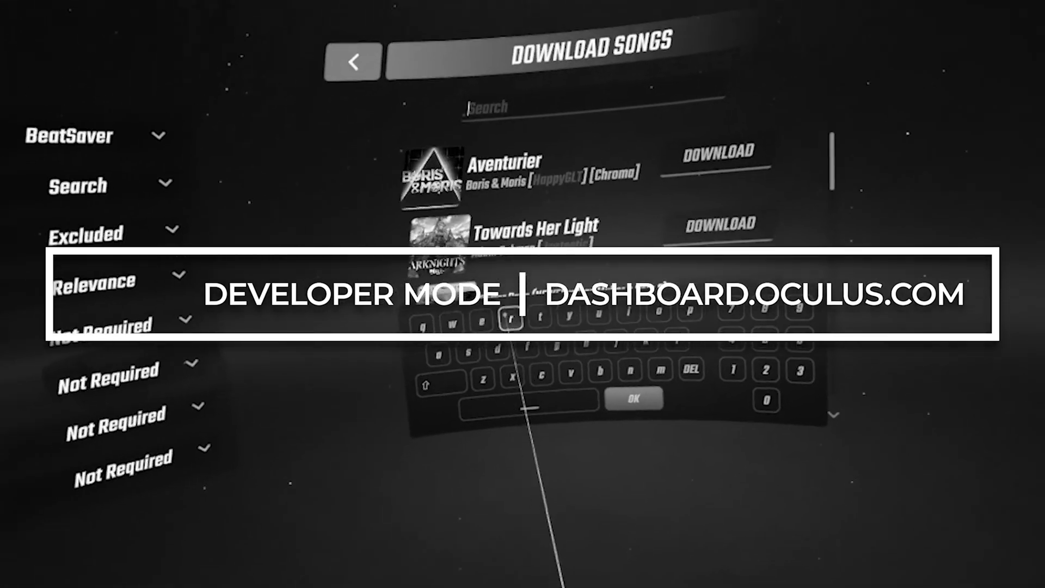
click(481, 322)
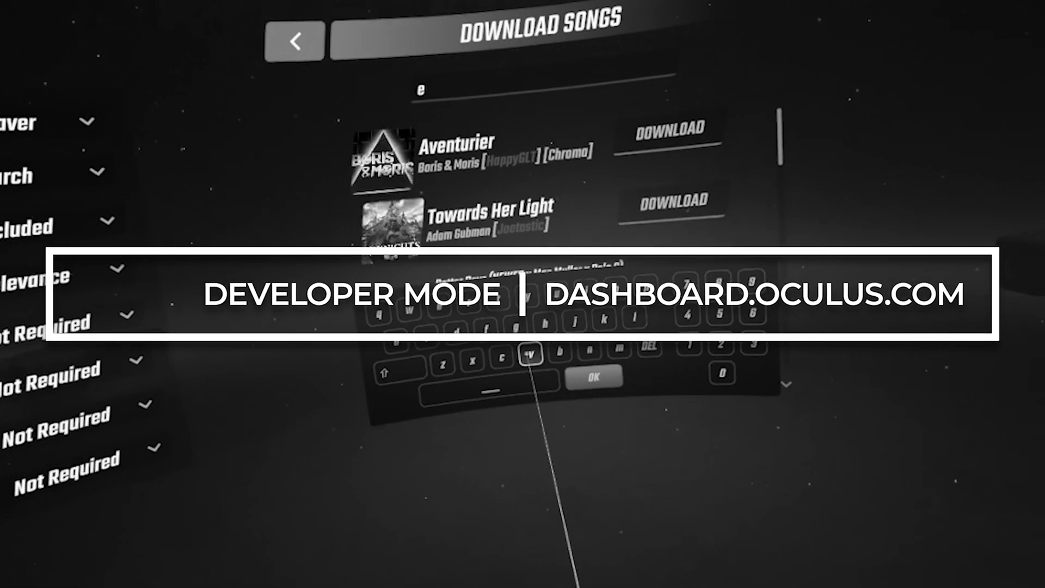
click(462, 317)
click(491, 312)
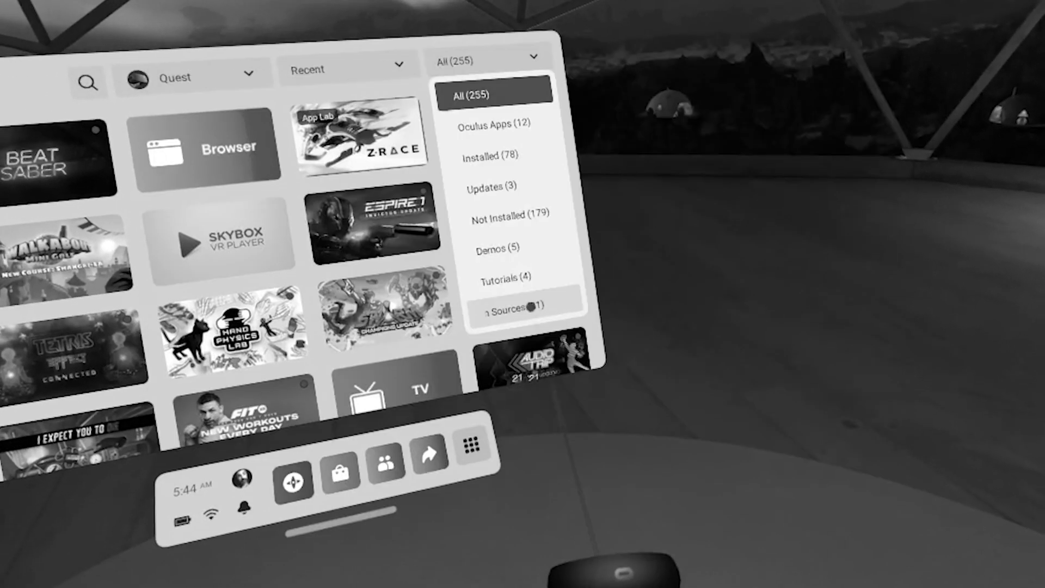
Open the Oculus ADB Drivers 2.0 download page on Oculus for Developers.
click(531, 307)
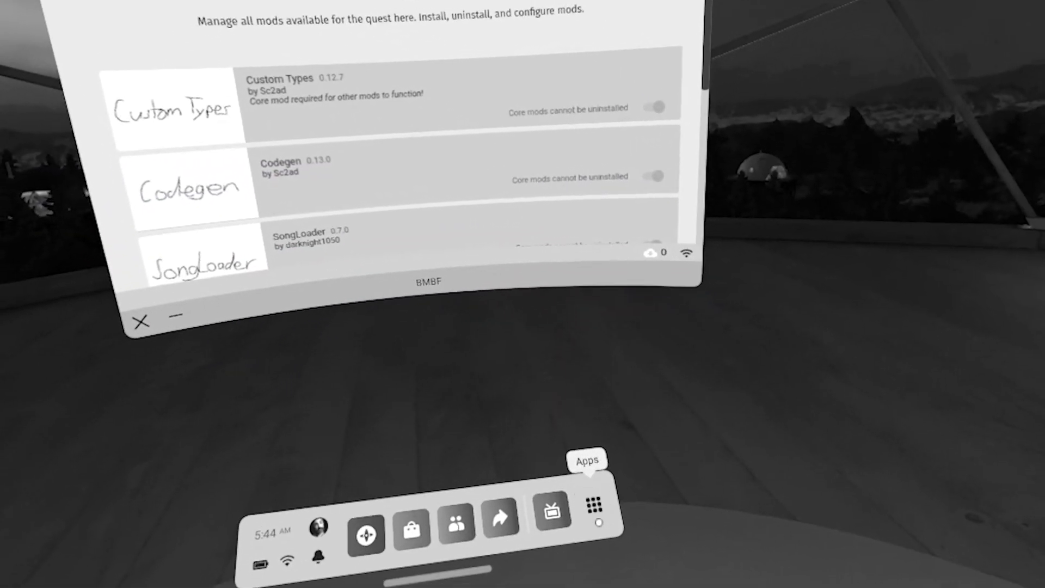
click(599, 514)
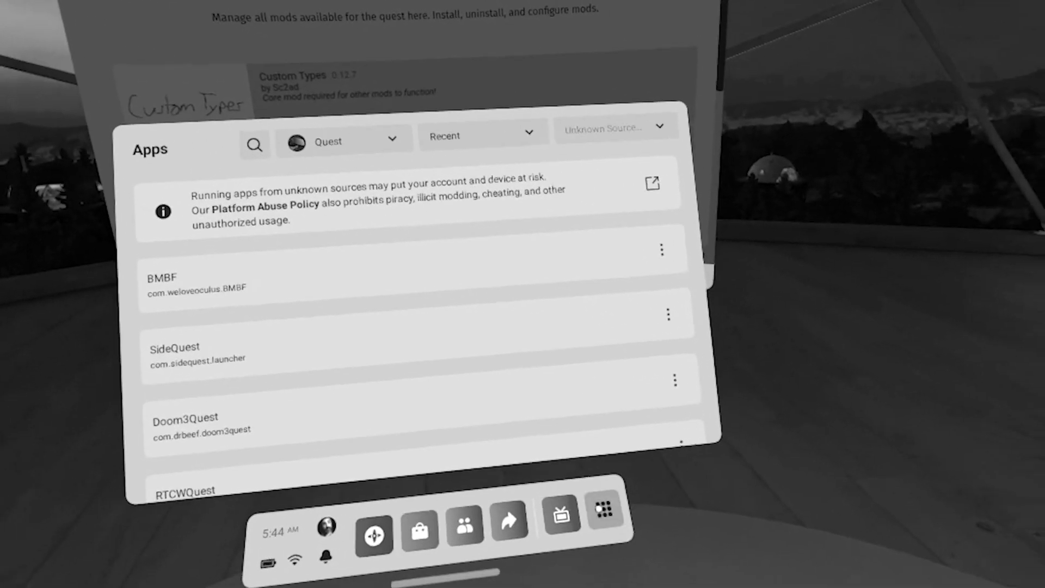
click(599, 514)
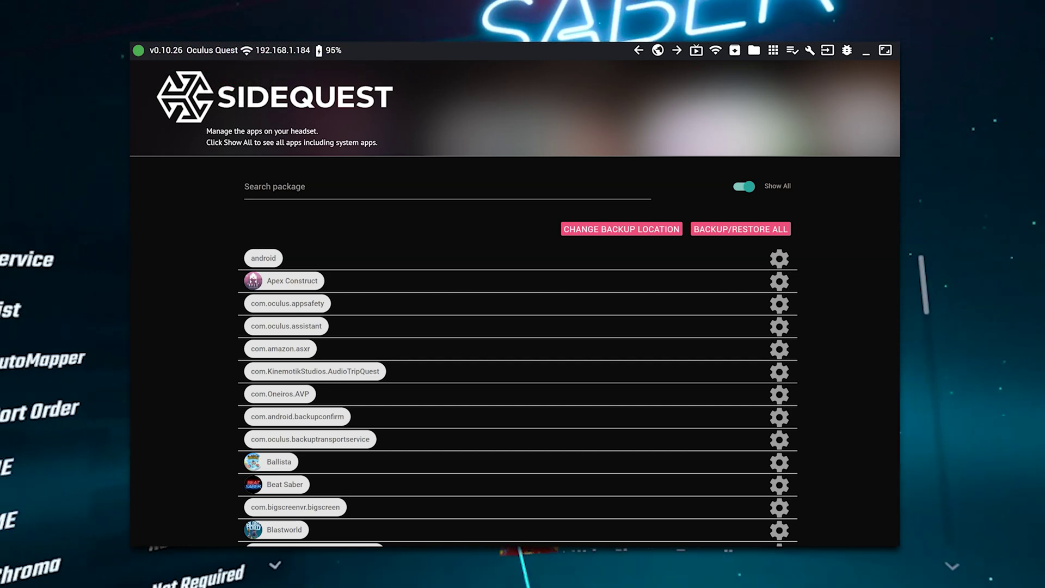
Drag beat-saber.apk and com.weloveoculus.BMBF.apk from the BMF & BS 1.17.0 folder into SideQuest to install.
key(alt+Tab)
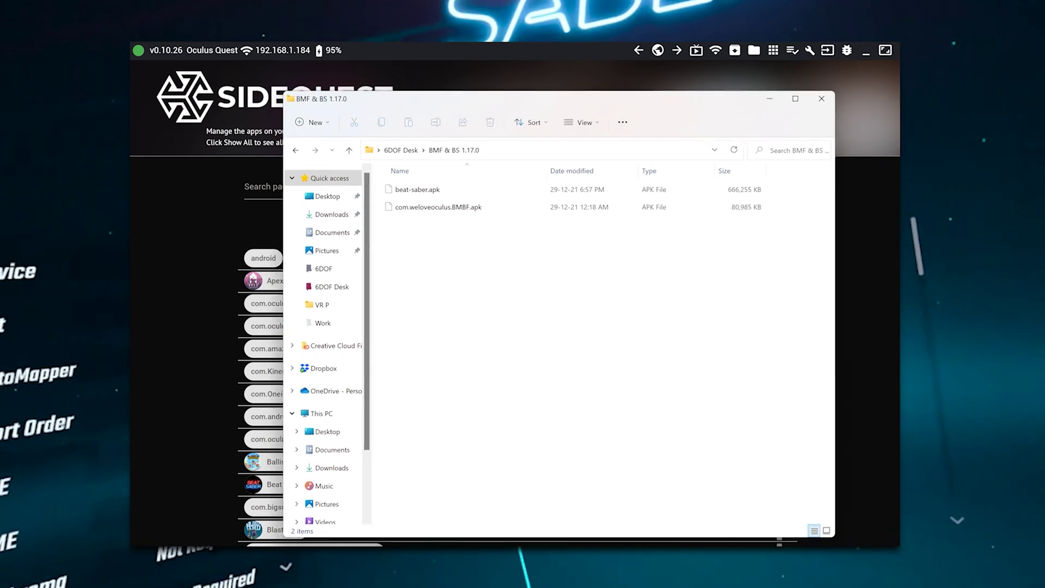
click(417, 178)
drag(418, 178, 233, 129)
click(439, 196)
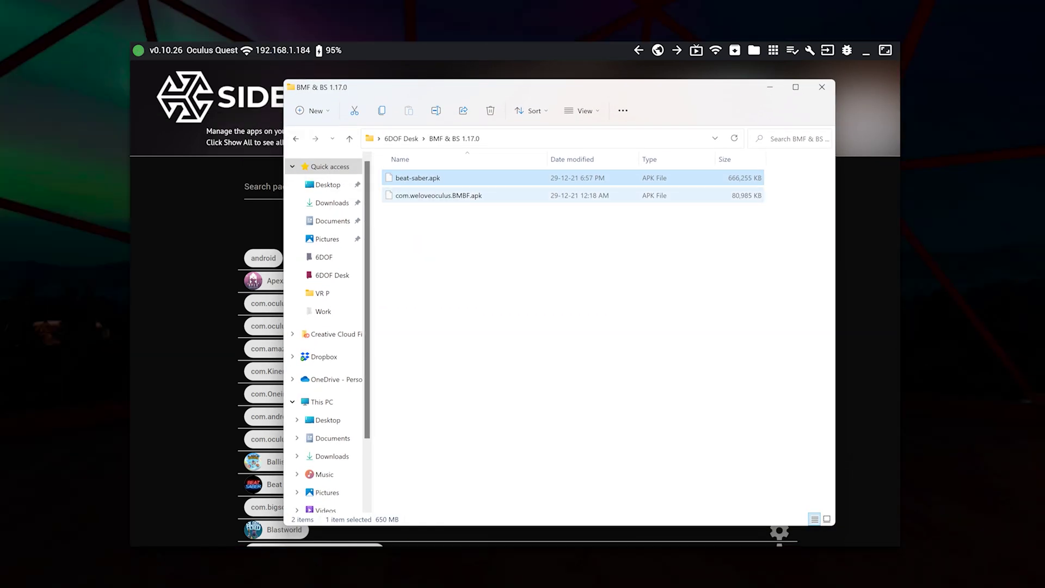
drag(439, 196, 233, 129)
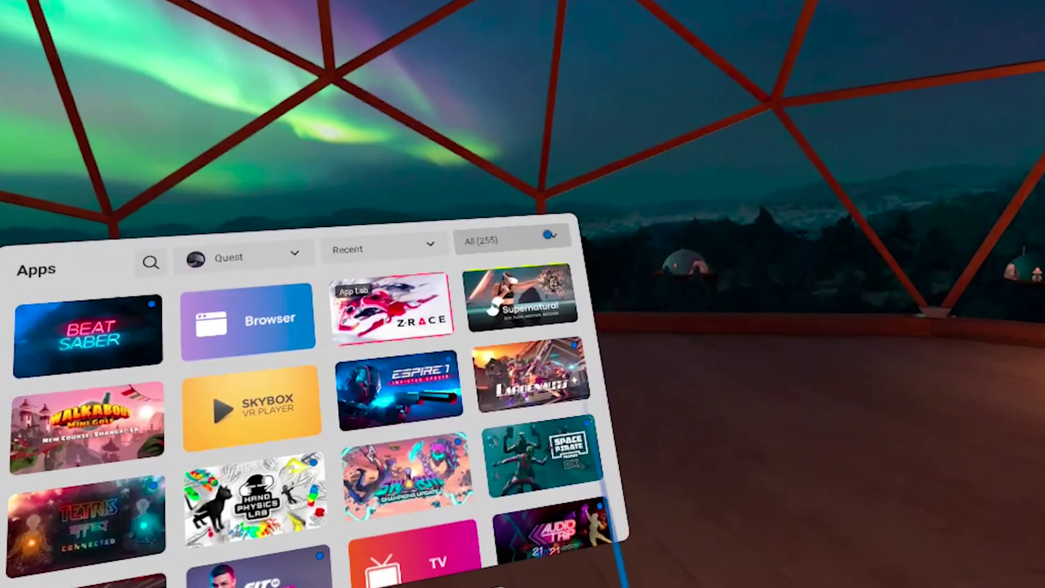
Filter the app library to Unknown Sources and launch BMBF.
click(490, 236)
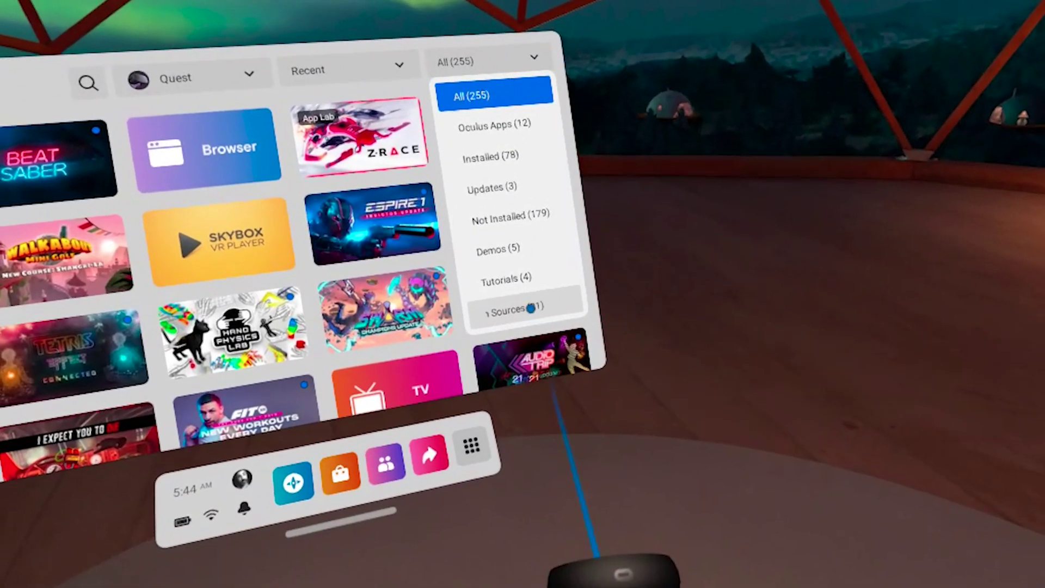
click(531, 308)
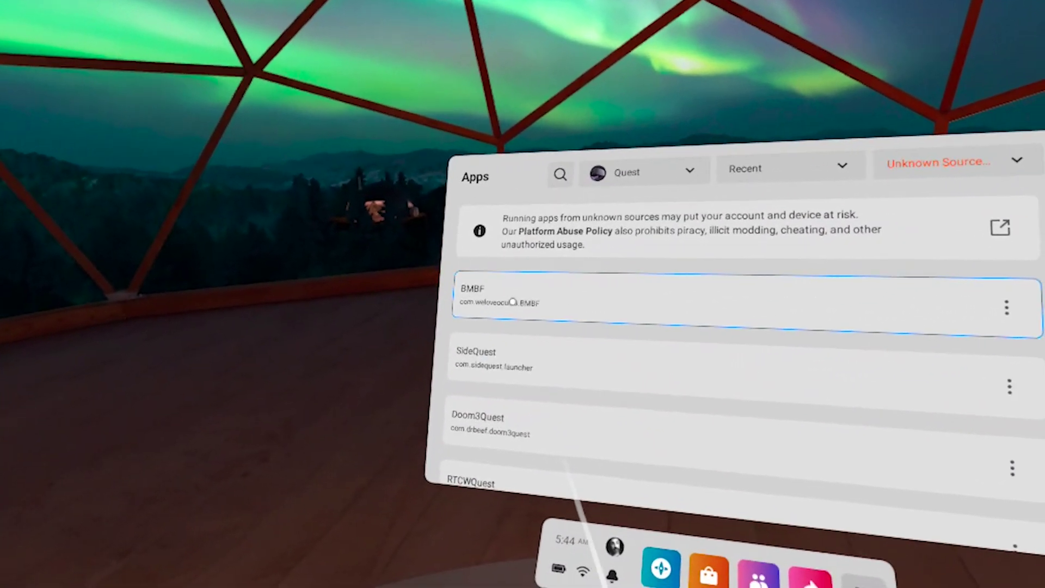
click(513, 302)
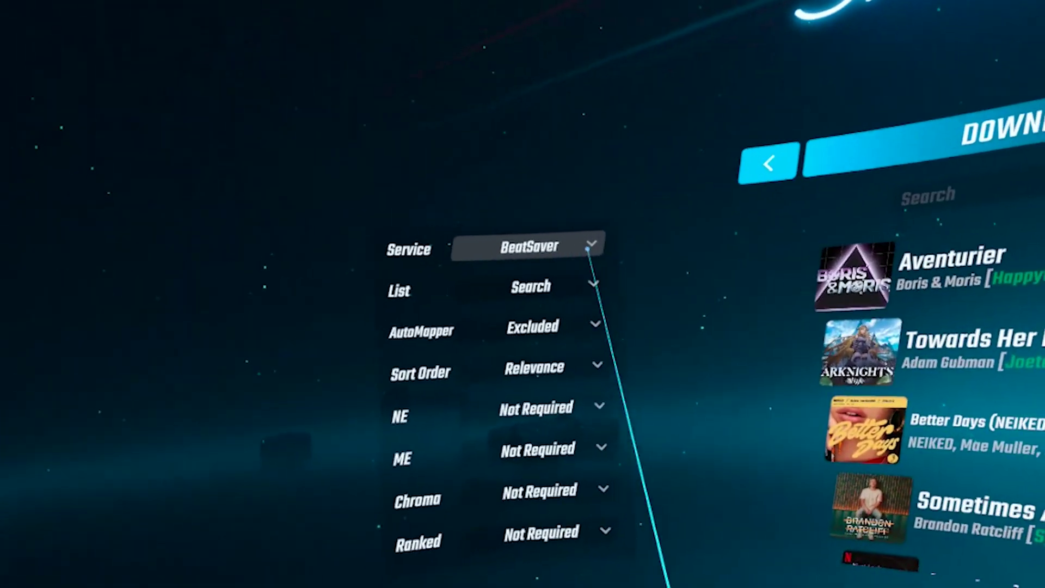
Relaunch BMBF from the Unknown Sources app list.
click(588, 248)
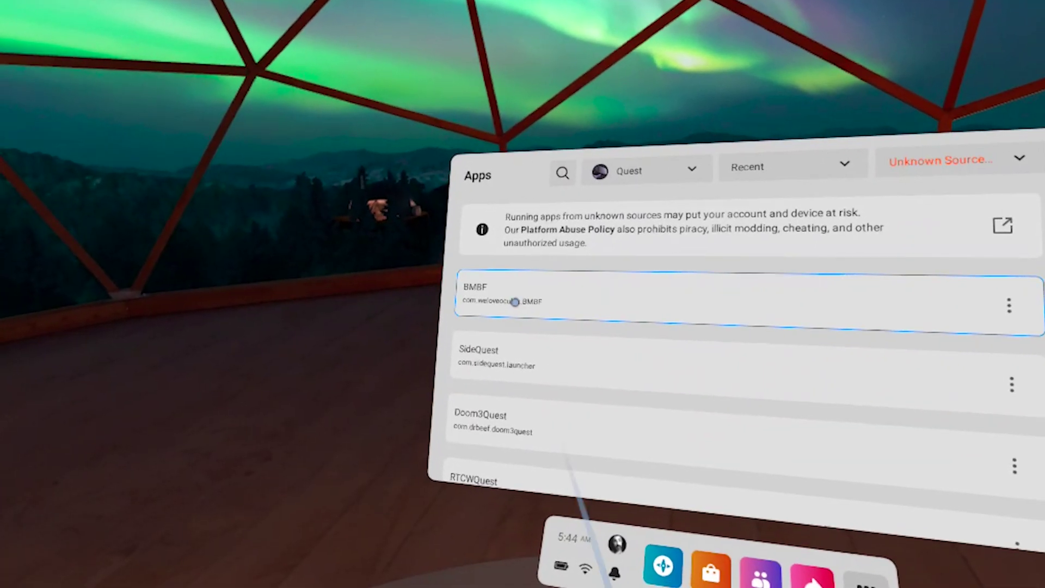
click(517, 303)
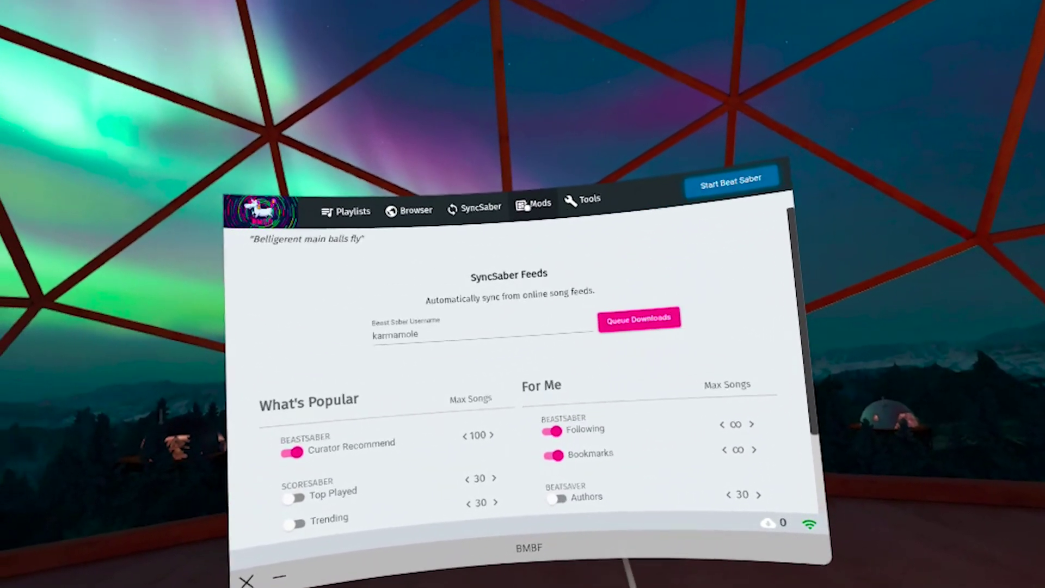
Browse BMBF's Mods page showing Custom Types 0.12.7, Codegen 0.13.0 and SongLoader 0.7.0.
click(512, 208)
scroll(619, 418, down, 5)
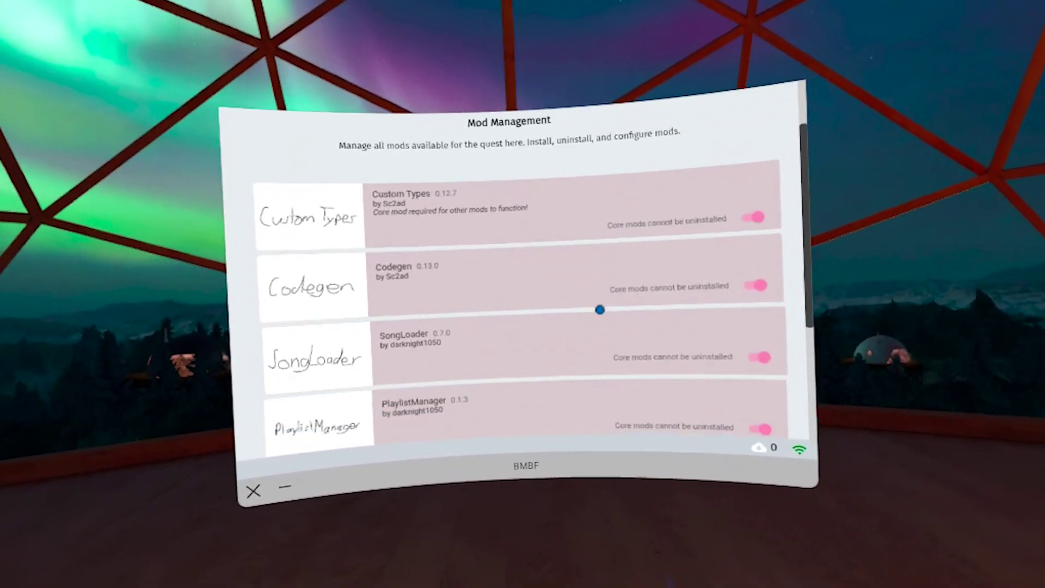
scroll(573, 363, up, 5)
scroll(574, 362, up, 5)
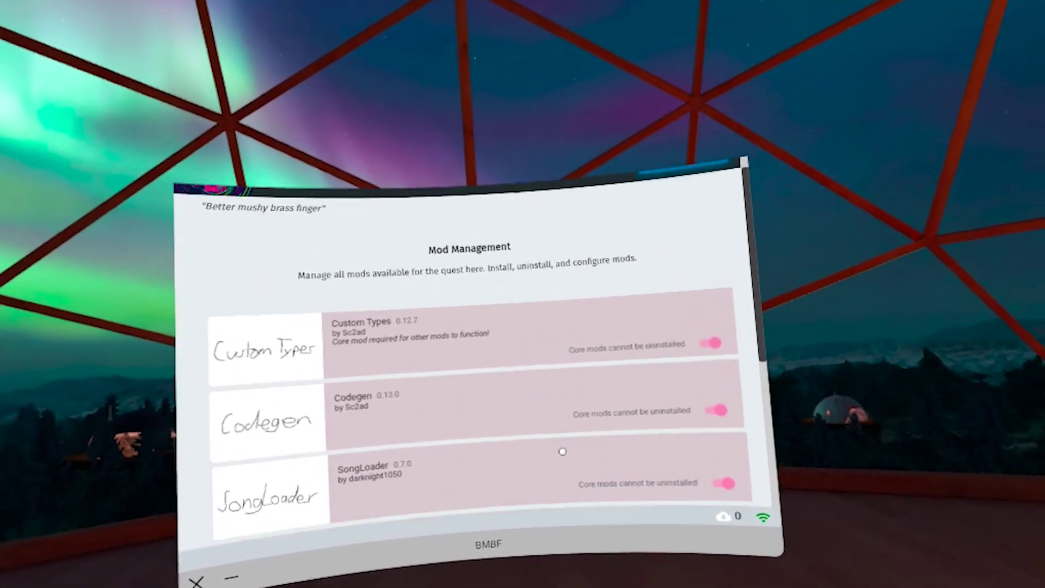